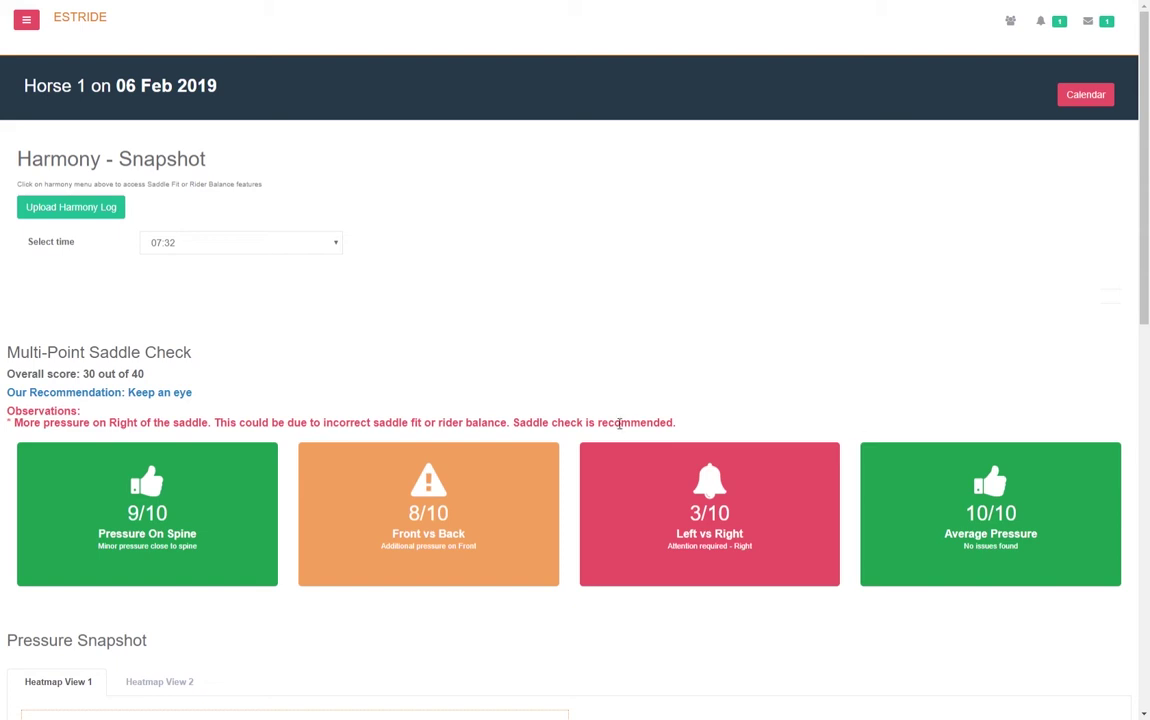
# - Highlight the 30/40 overall score, then scroll down to the Pressure Snapshot Heatmap View 1
pyautogui.moveTo(146, 374); pyautogui.dragTo(81, 376)
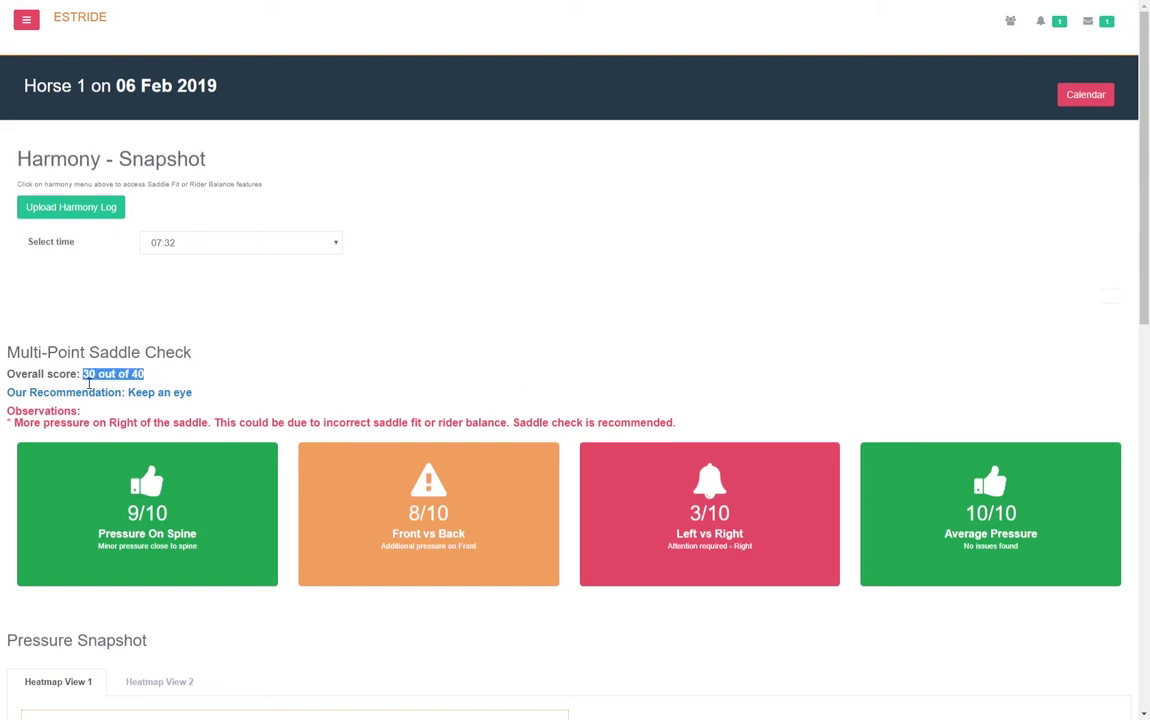
pyautogui.click(290, 374)
pyautogui.scroll(-1, 290, 374)
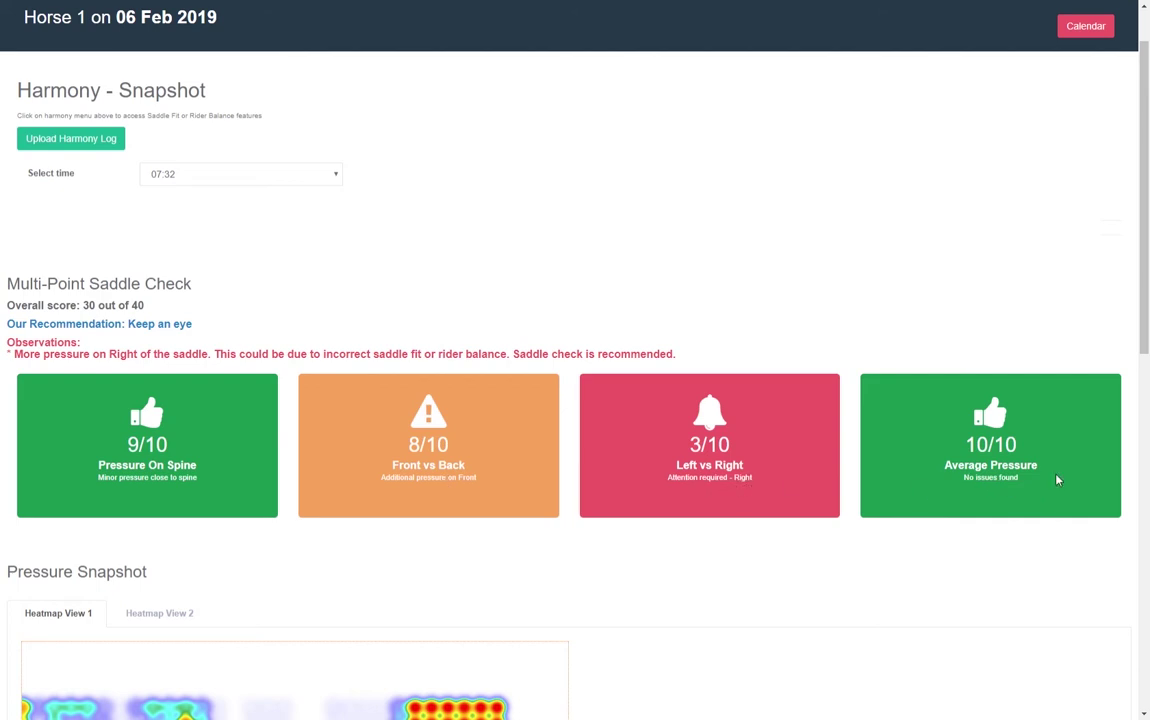
pyautogui.scroll(-5, 750, 475)
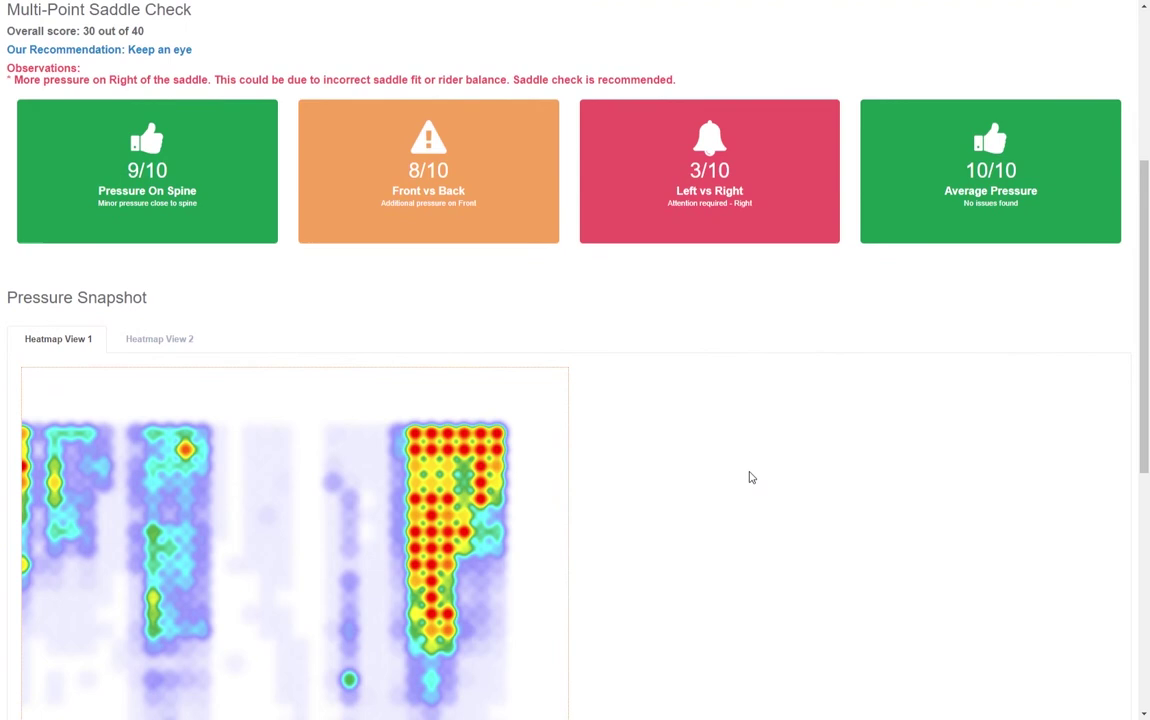
pyautogui.scroll(-1, 751, 477)
pyautogui.scroll(-1, 751, 478)
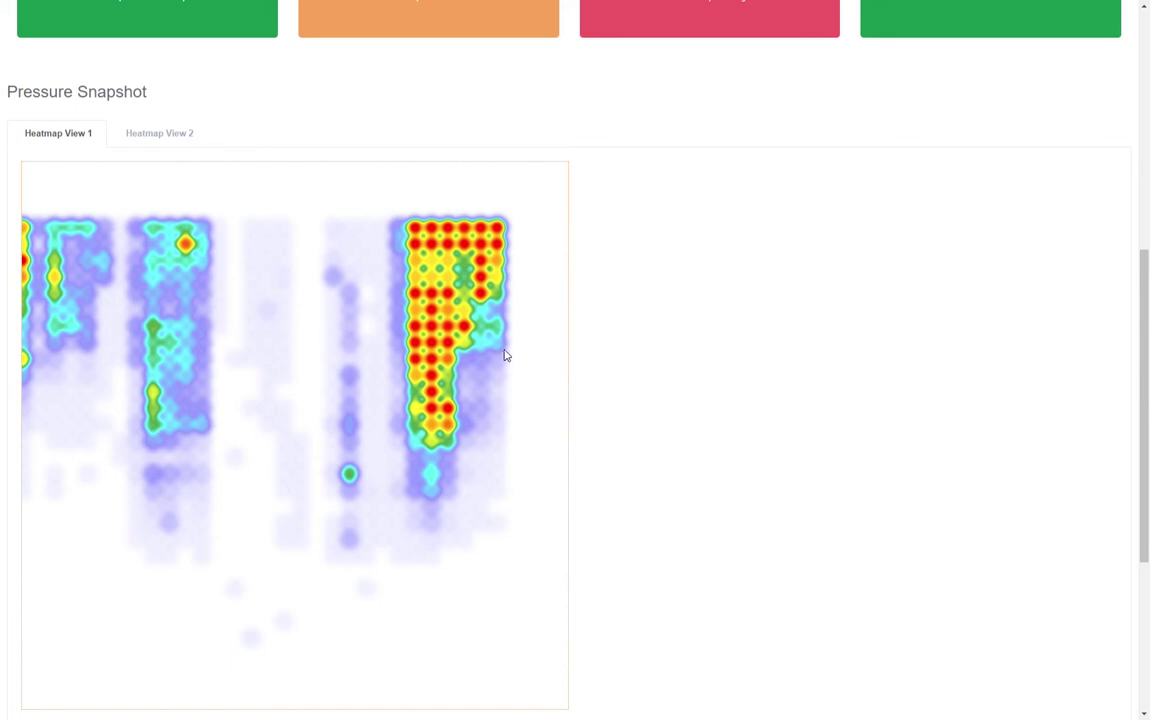
# - Switch to Heatmap View 2 and scroll down to the Harmony Saddle Fit section
pyautogui.click(176, 136)
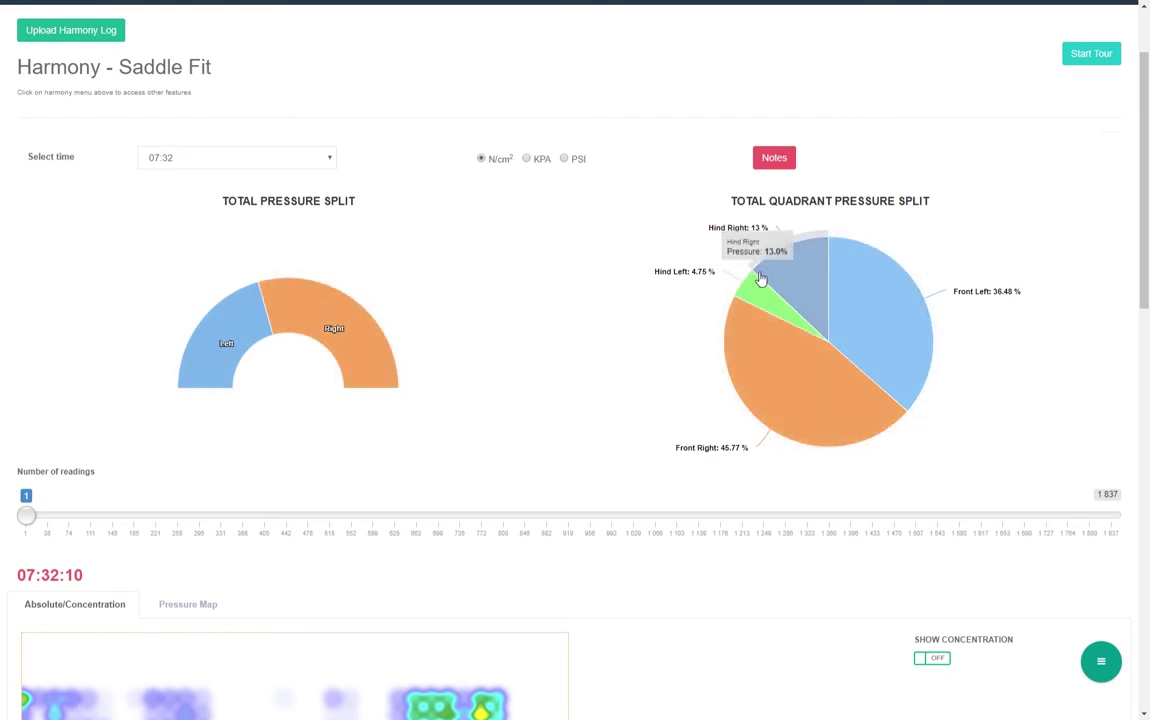
pyautogui.scroll(-1, 757, 287)
pyautogui.scroll(-2, 757, 287)
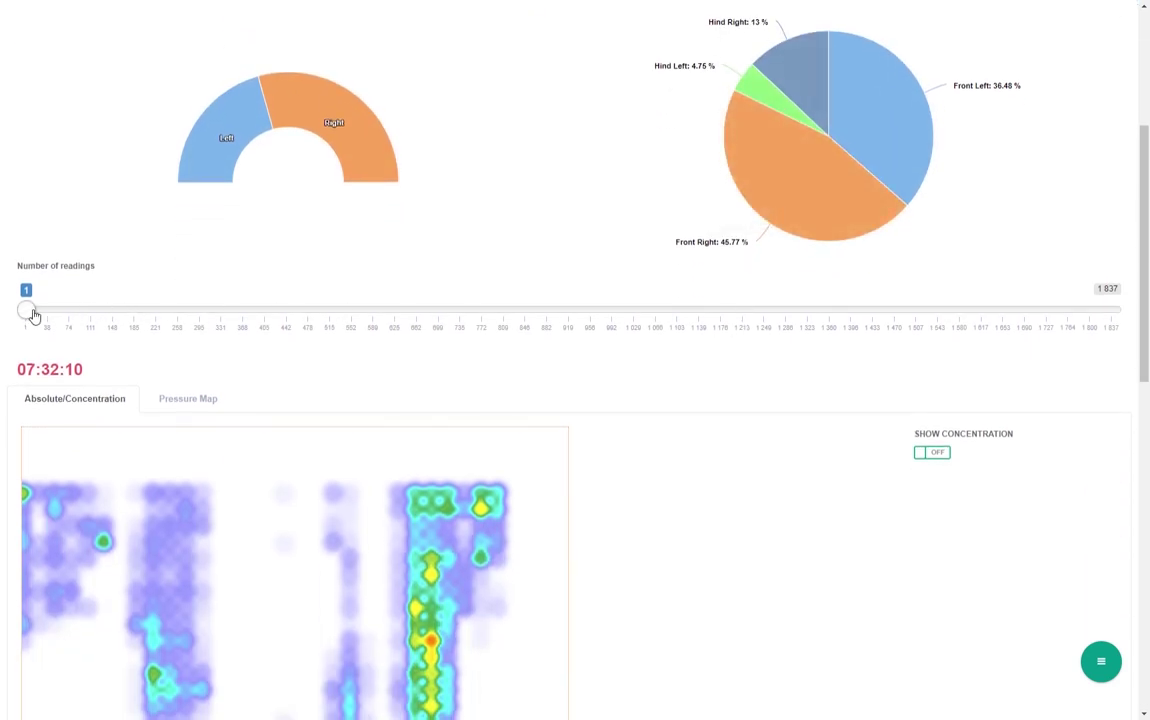
pyautogui.scroll(-1, 40, 315)
# - Drag the Number of readings slider to 279, then play forward to reading 285 (07:33:06)
pyautogui.moveTo(24, 243); pyautogui.dragTo(144, 249)
pyautogui.scroll(-1, 142, 235)
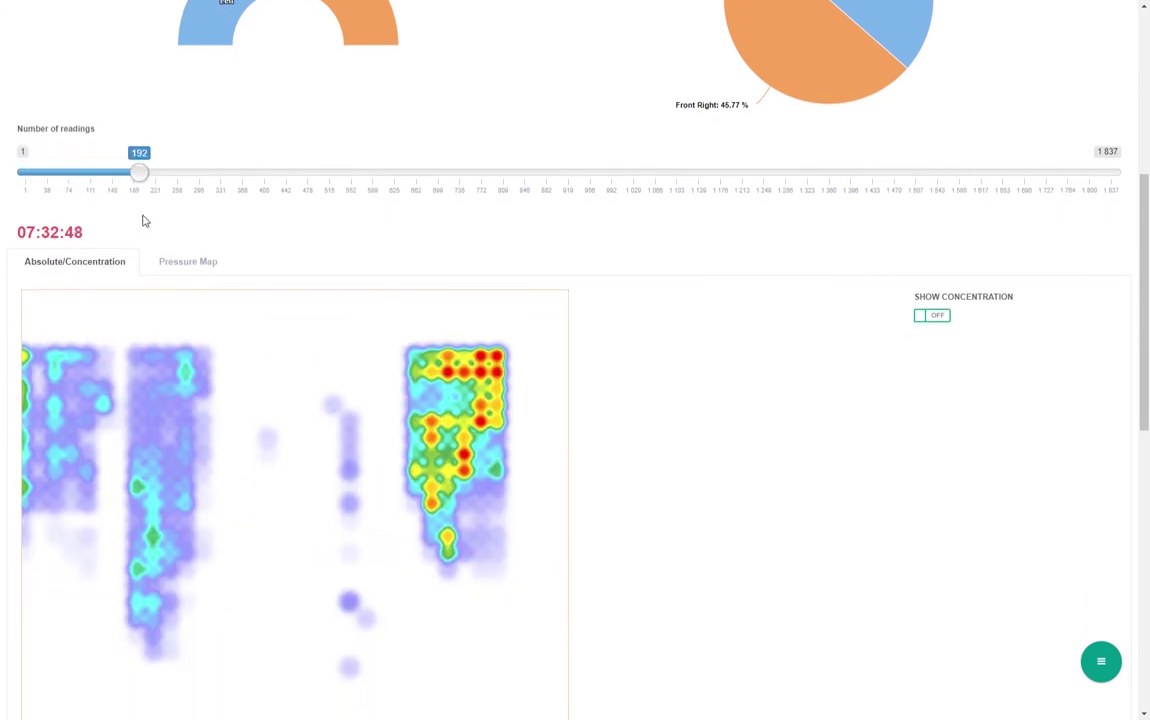
pyautogui.moveTo(150, 182); pyautogui.dragTo(200, 182)
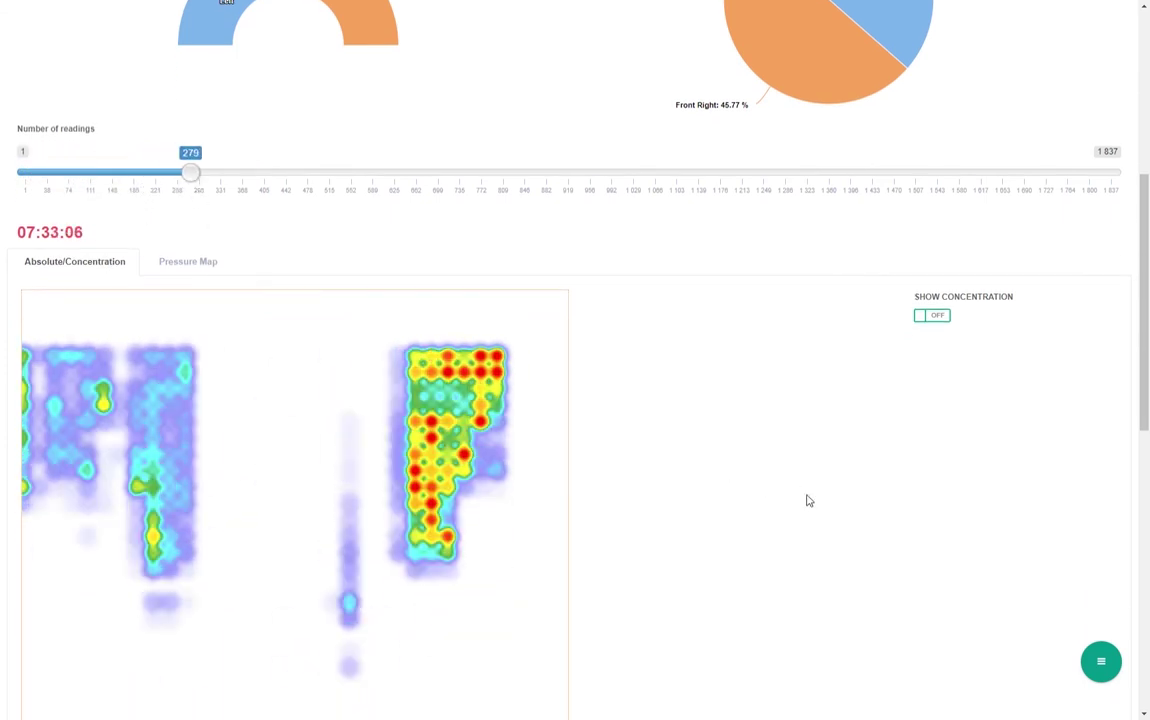
pyautogui.click(1102, 664)
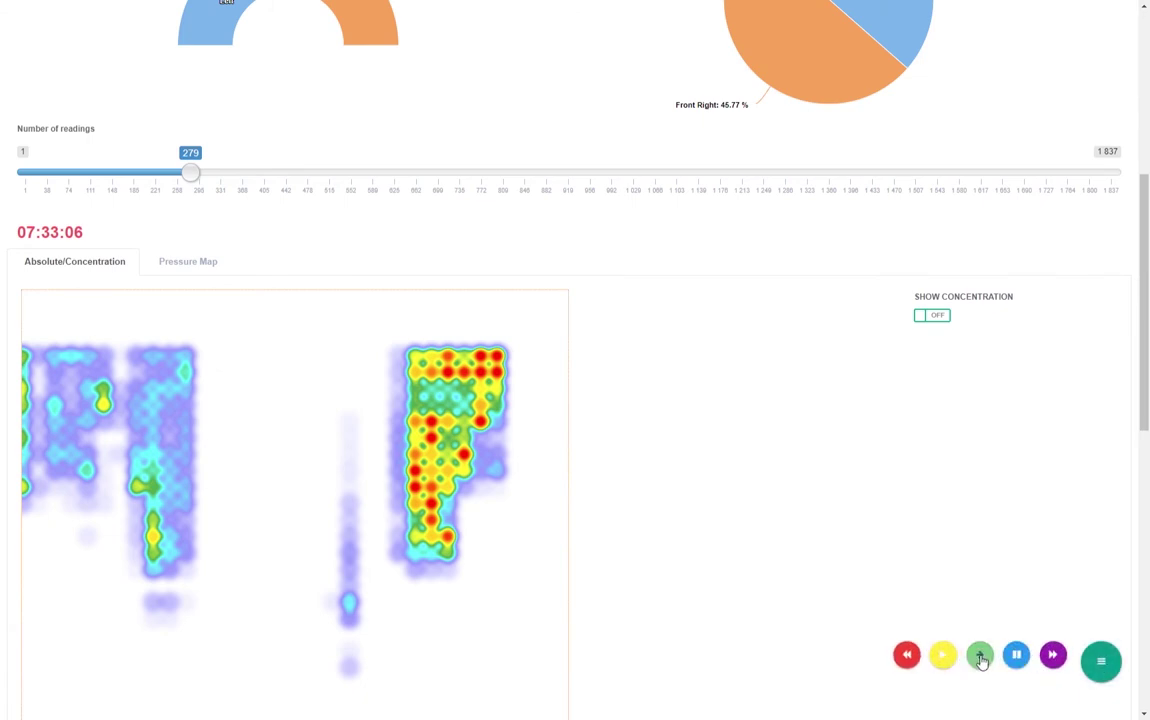
pyautogui.click(981, 657)
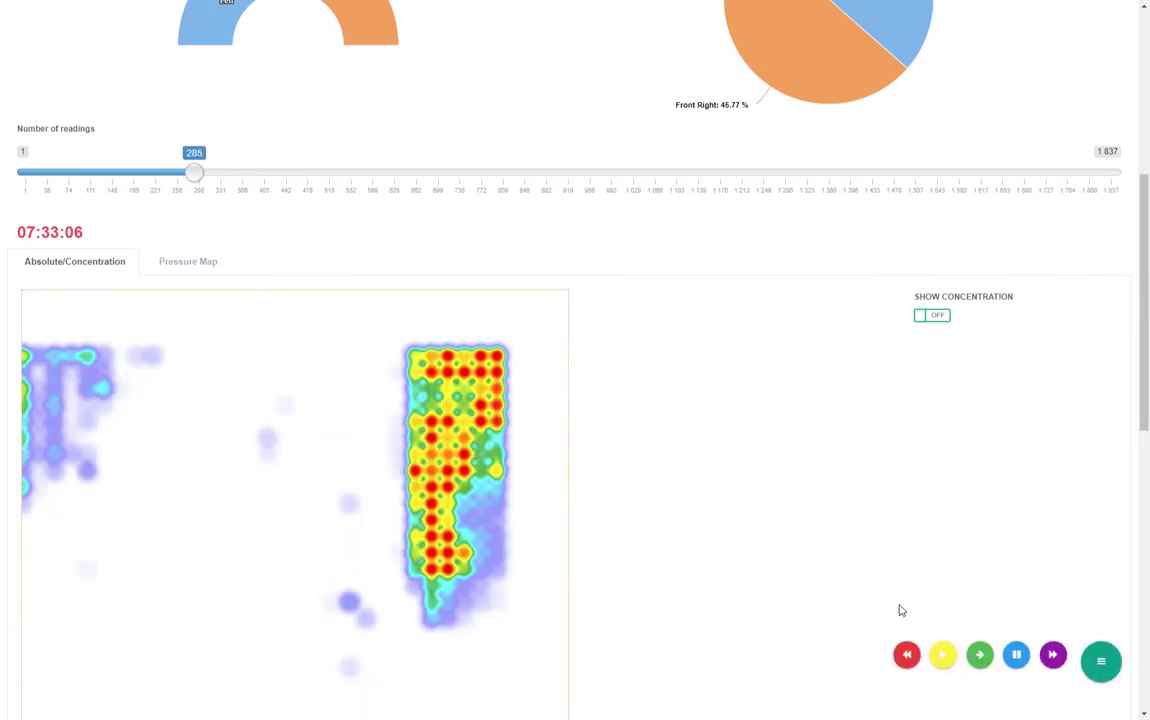
pyautogui.scroll(-1, 491, 316)
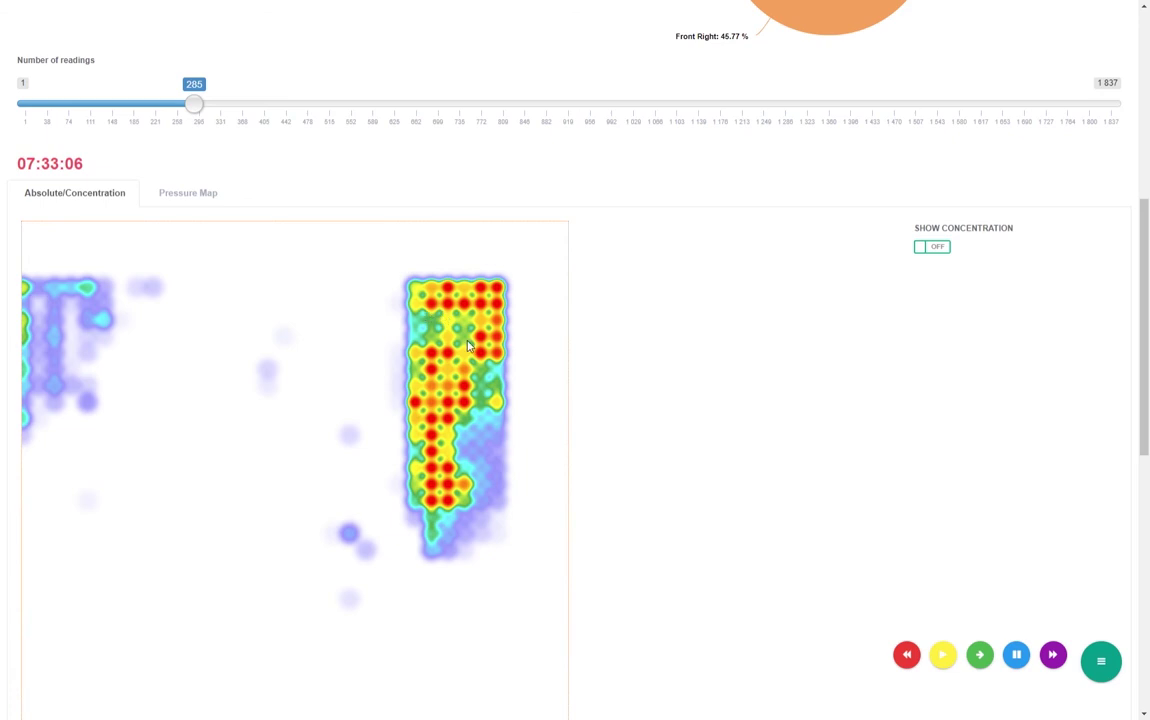
# - Switch to the honeycomb Pressure Map and raise the colour scale's top value to 4 N/cm²
pyautogui.click(173, 198)
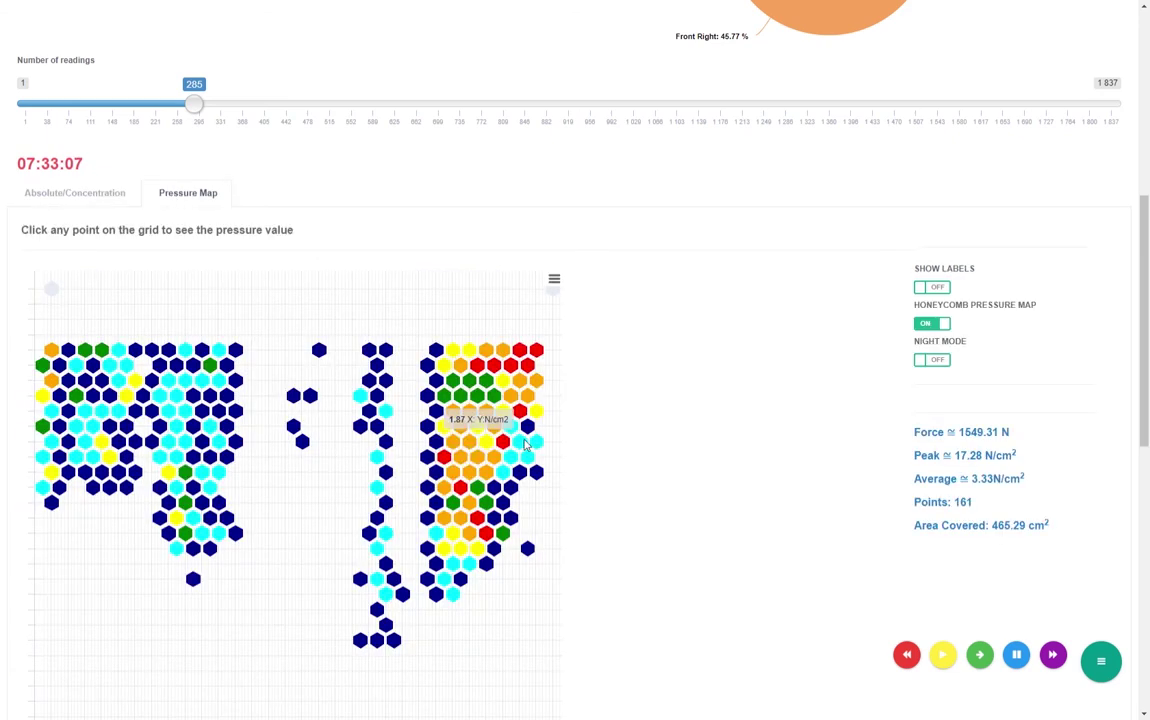
pyautogui.scroll(-3, 527, 444)
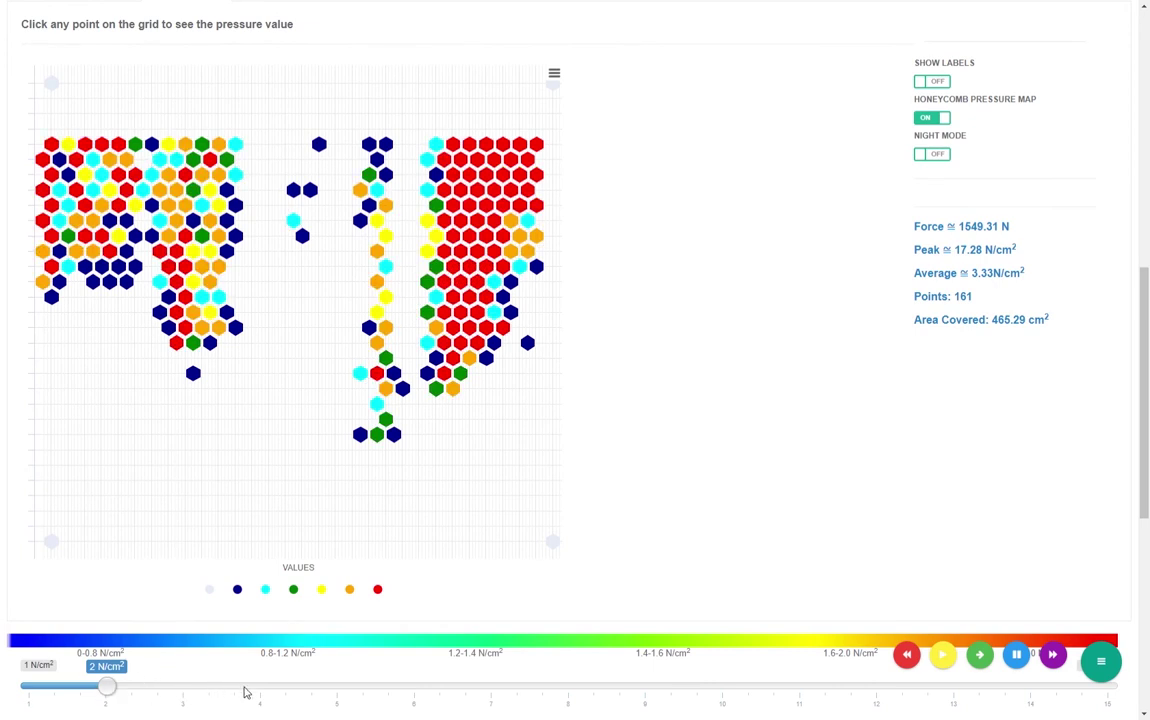
pyautogui.moveTo(112, 690); pyautogui.dragTo(250, 693)
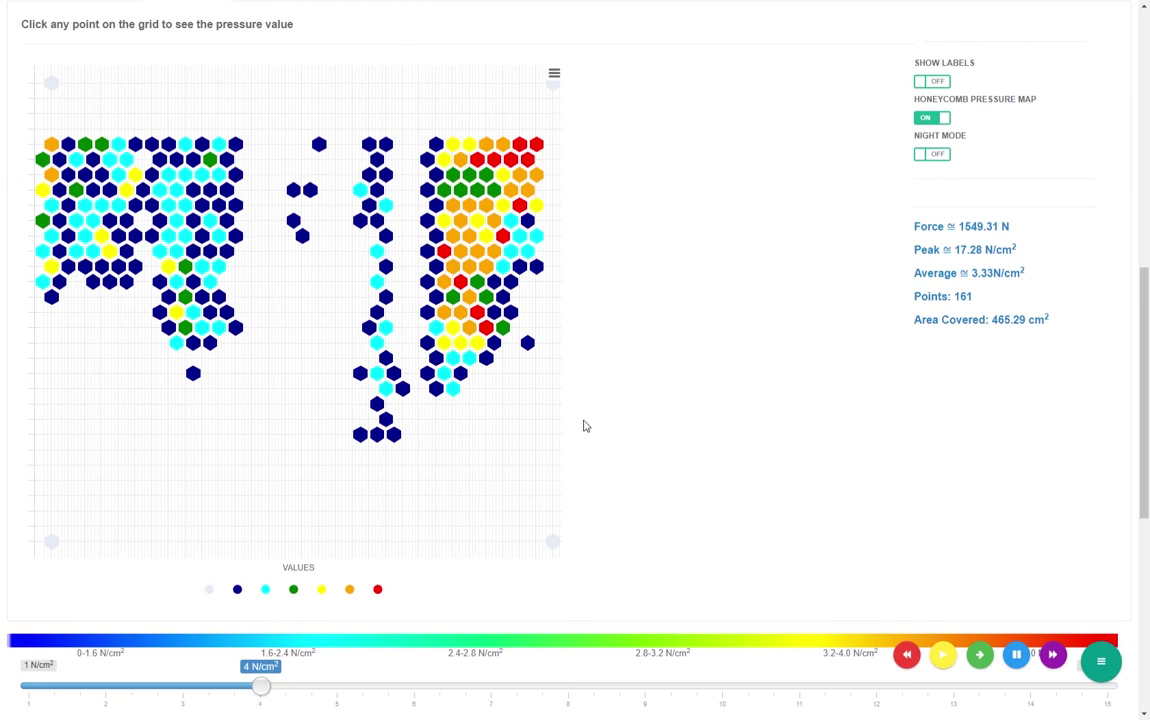
# - Read right-cluster hot-spot pressures, highlighting the 5.40 and 0.56 N/cm² values
pyautogui.moveTo(523, 205)
pyautogui.click(512, 170)
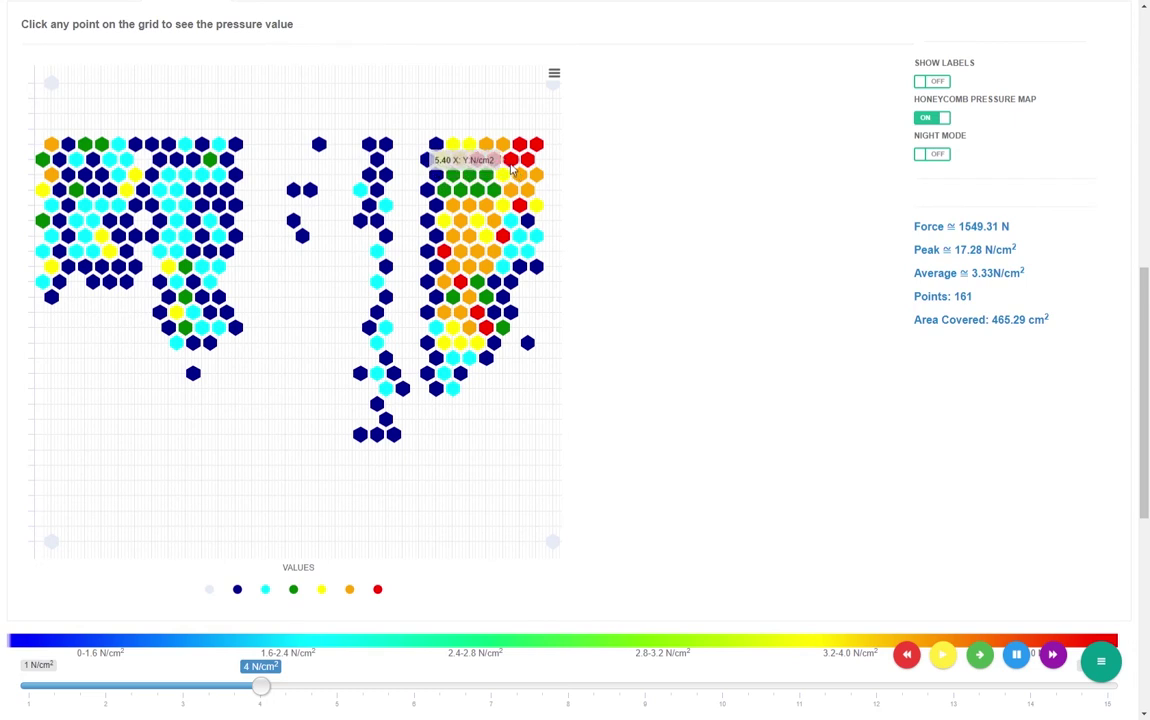
pyautogui.click(512, 172)
pyautogui.moveTo(1051, 211); pyautogui.dragTo(822, 184)
pyautogui.click(924, 210)
pyautogui.tripleClick(924, 210)
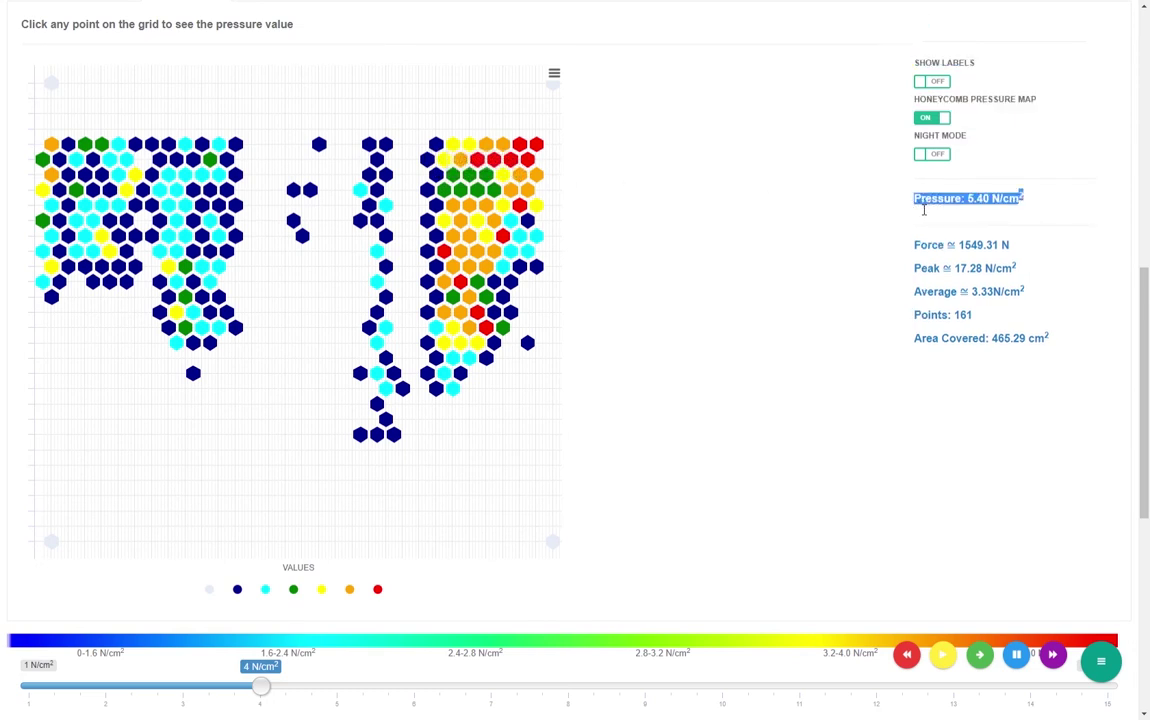
pyautogui.click(893, 221)
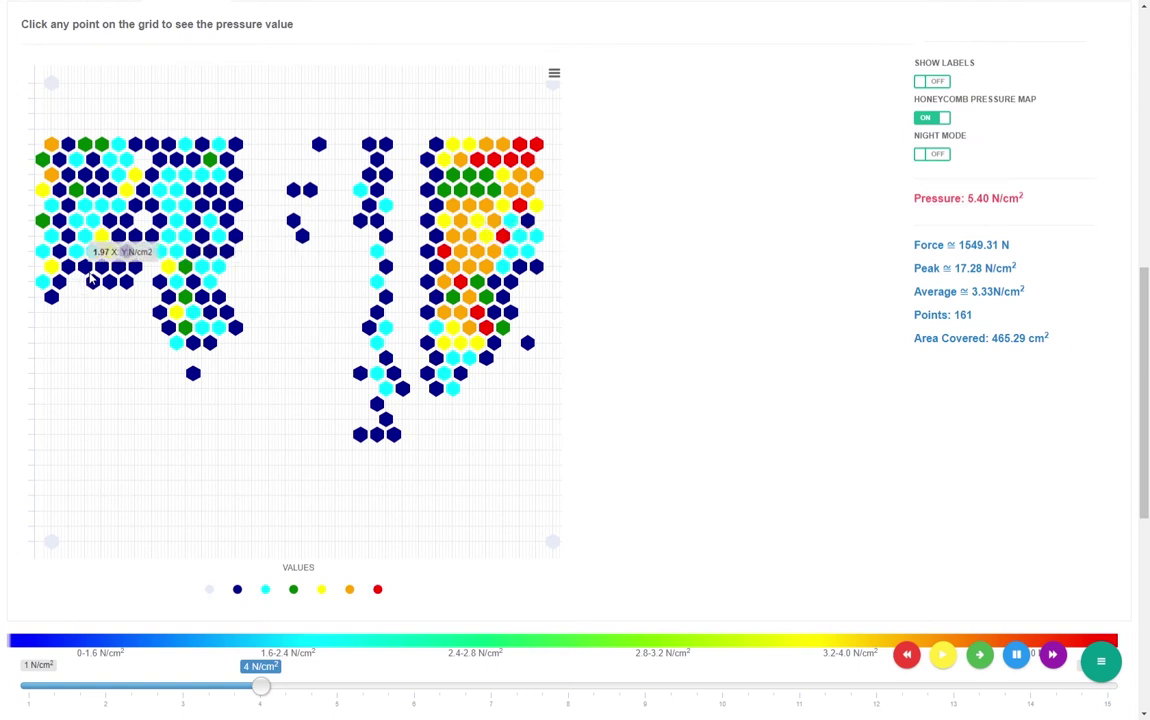
pyautogui.moveTo(1035, 205); pyautogui.dragTo(920, 205)
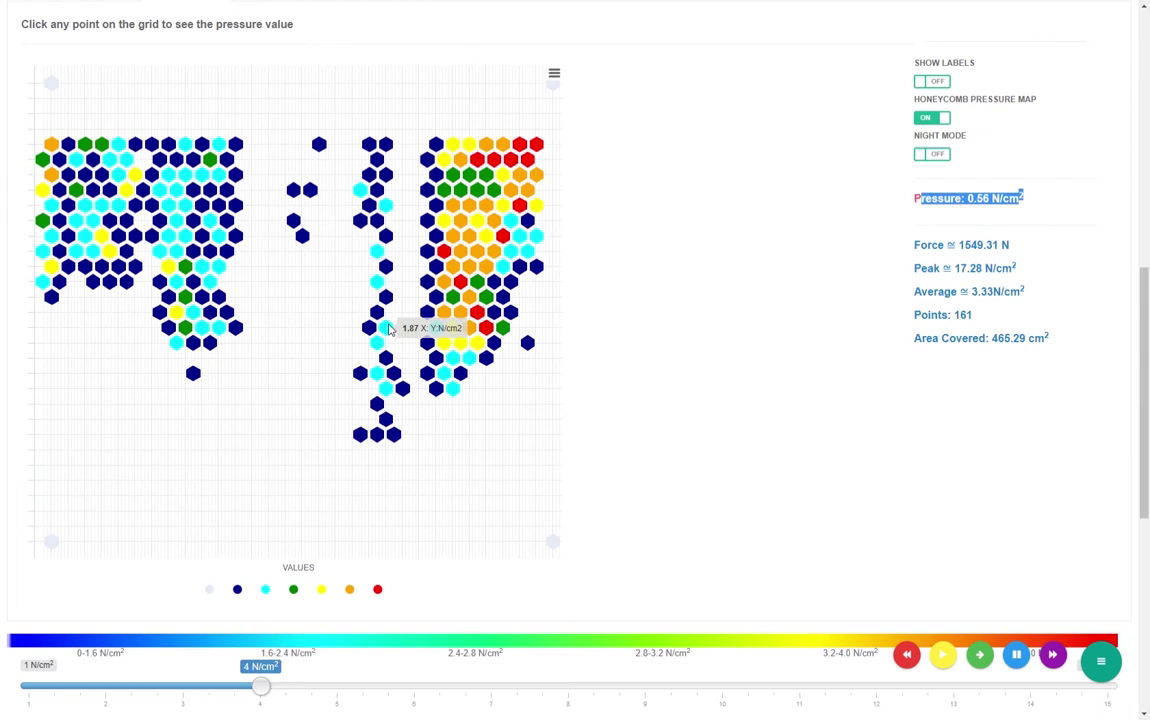
# - Read a middle-strip point's pressure of 1.87 N/cm²
pyautogui.click(440, 325)
pyautogui.moveTo(1025, 200); pyautogui.dragTo(957, 205)
pyautogui.click(957, 205)
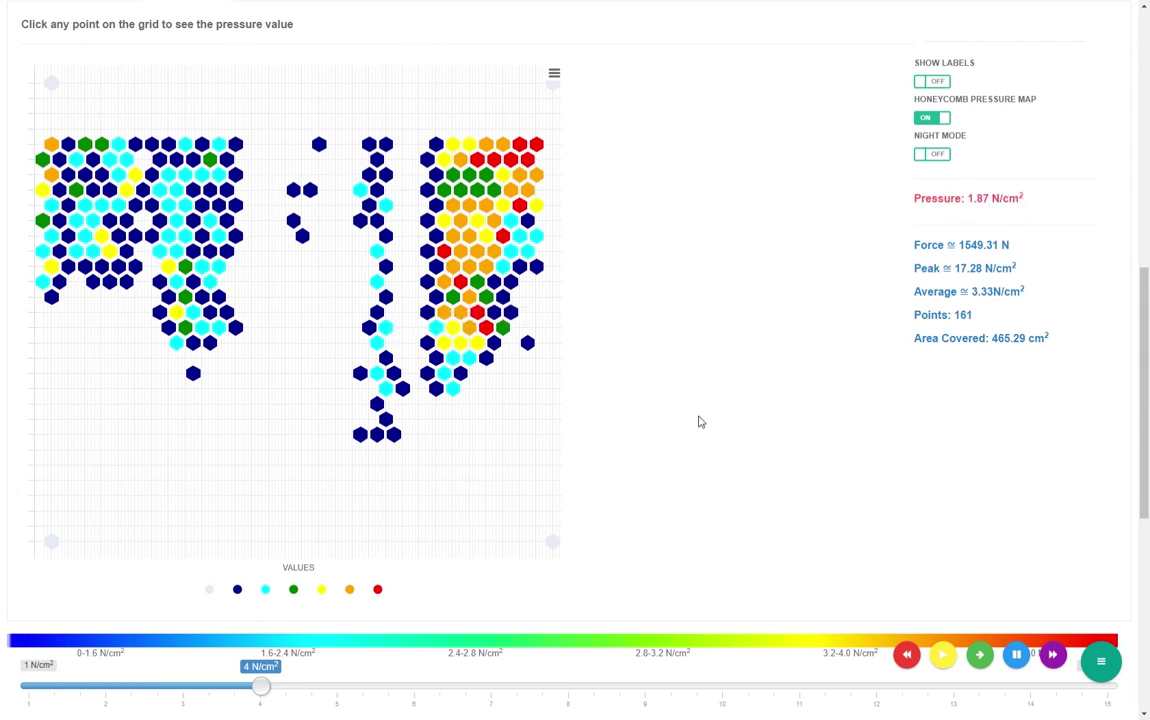
pyautogui.scroll(1, 698, 419)
# - On the Absolute/Concentration heatmap, toggle Show Concentration on and then back off
pyautogui.click(38, 47)
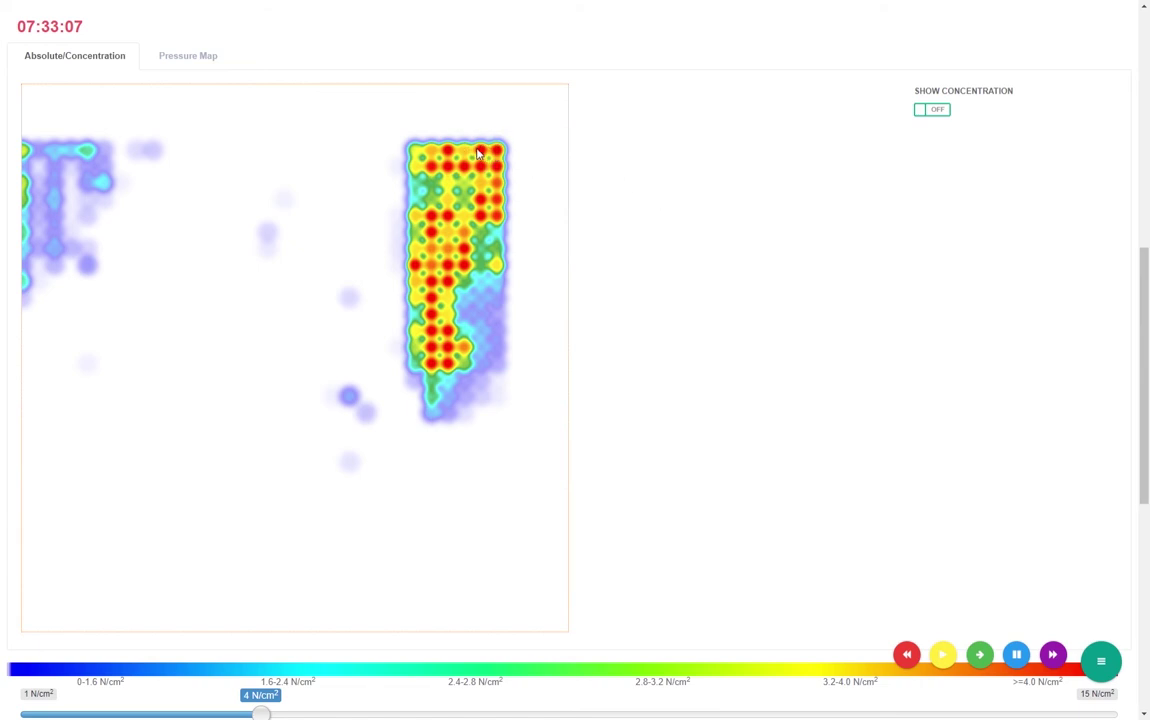
pyautogui.click(929, 112)
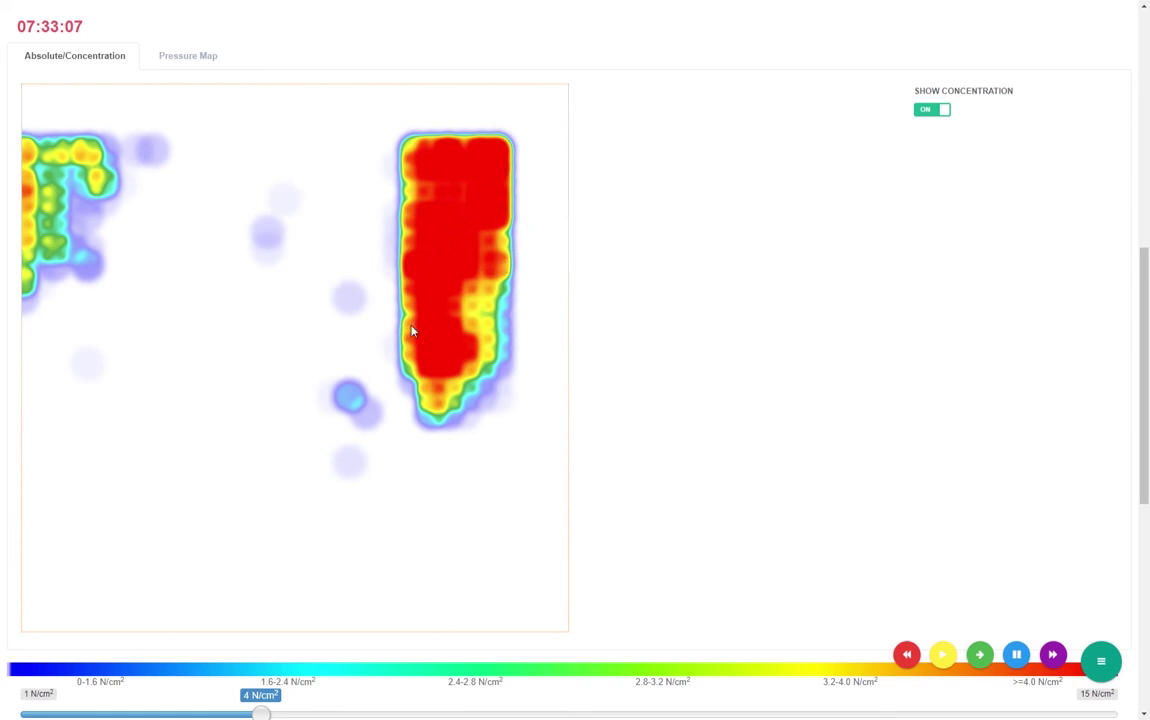
pyautogui.click(935, 112)
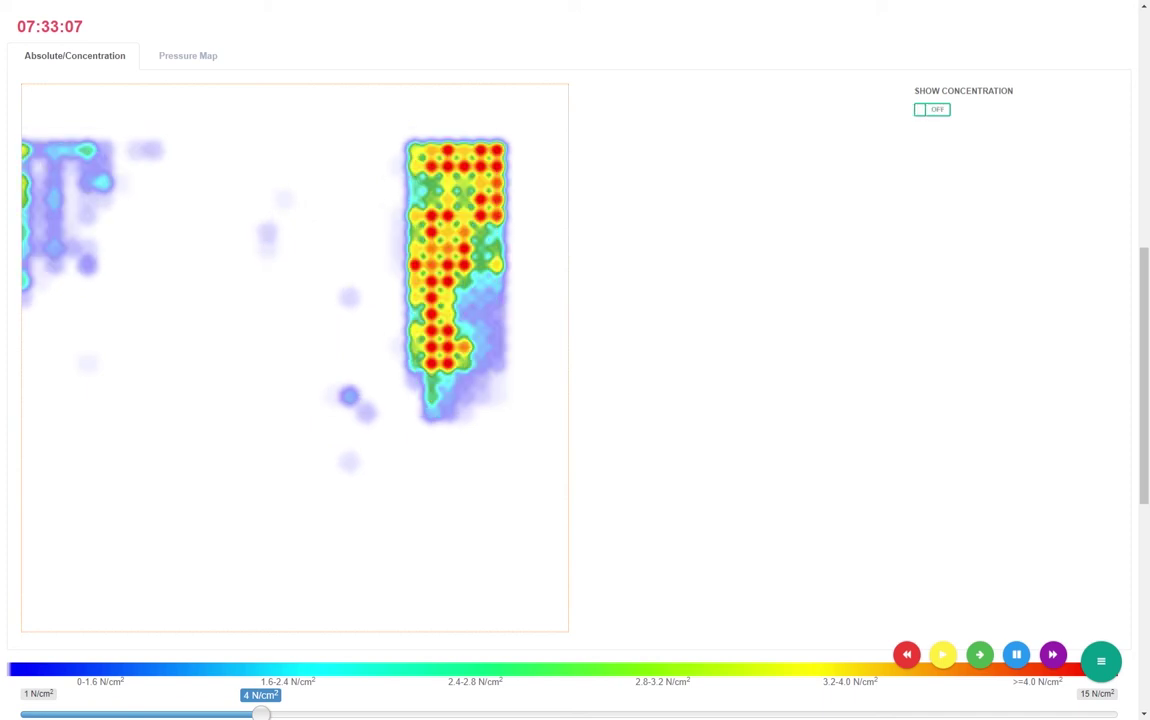
# - On the Pressure Map, turn Show Labels on and Honeycomb Pressure Map off
pyautogui.click(183, 57)
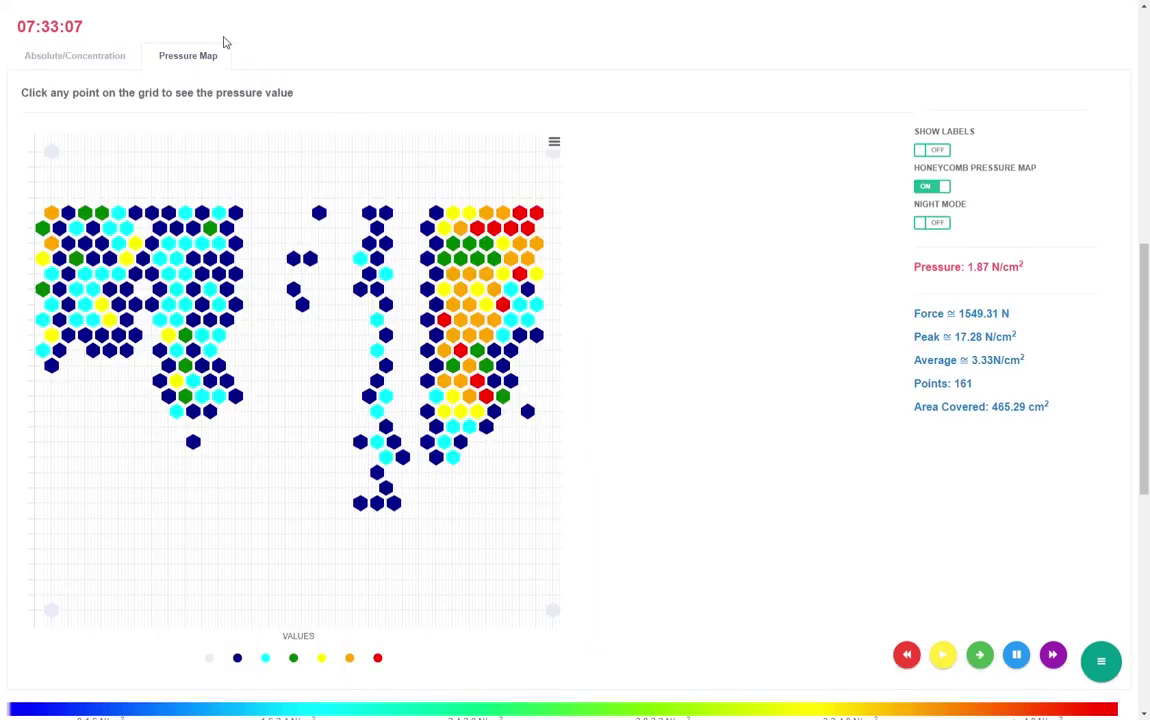
pyautogui.click(936, 152)
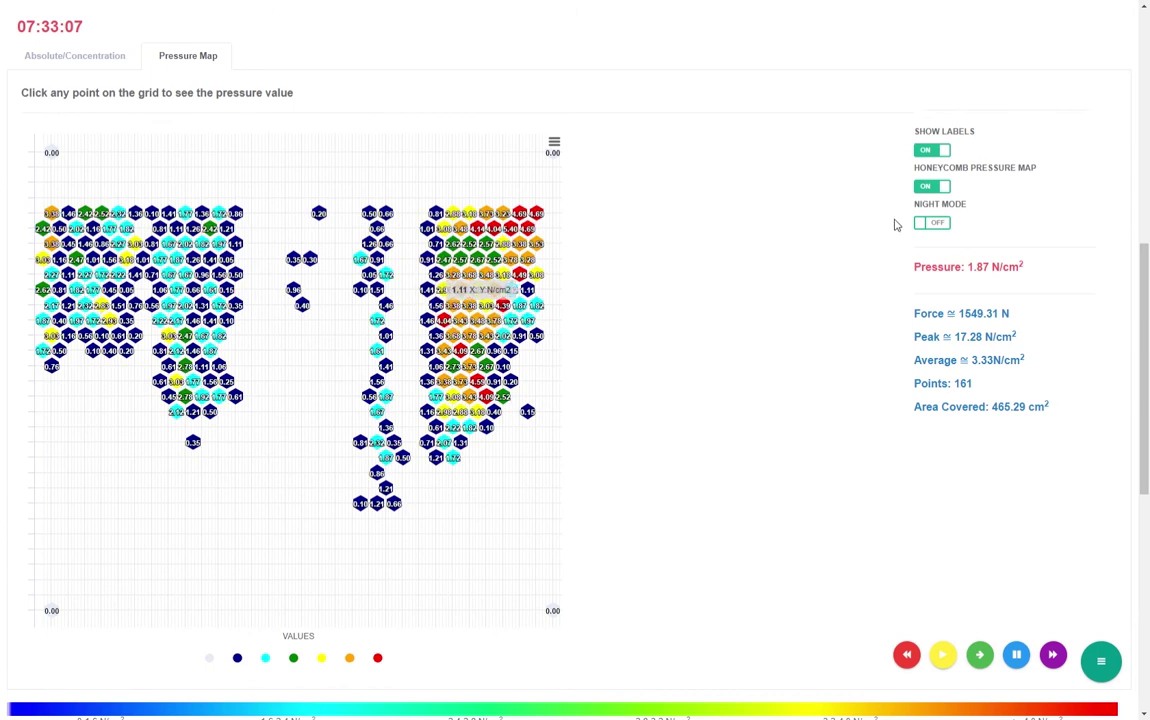
pyautogui.click(933, 188)
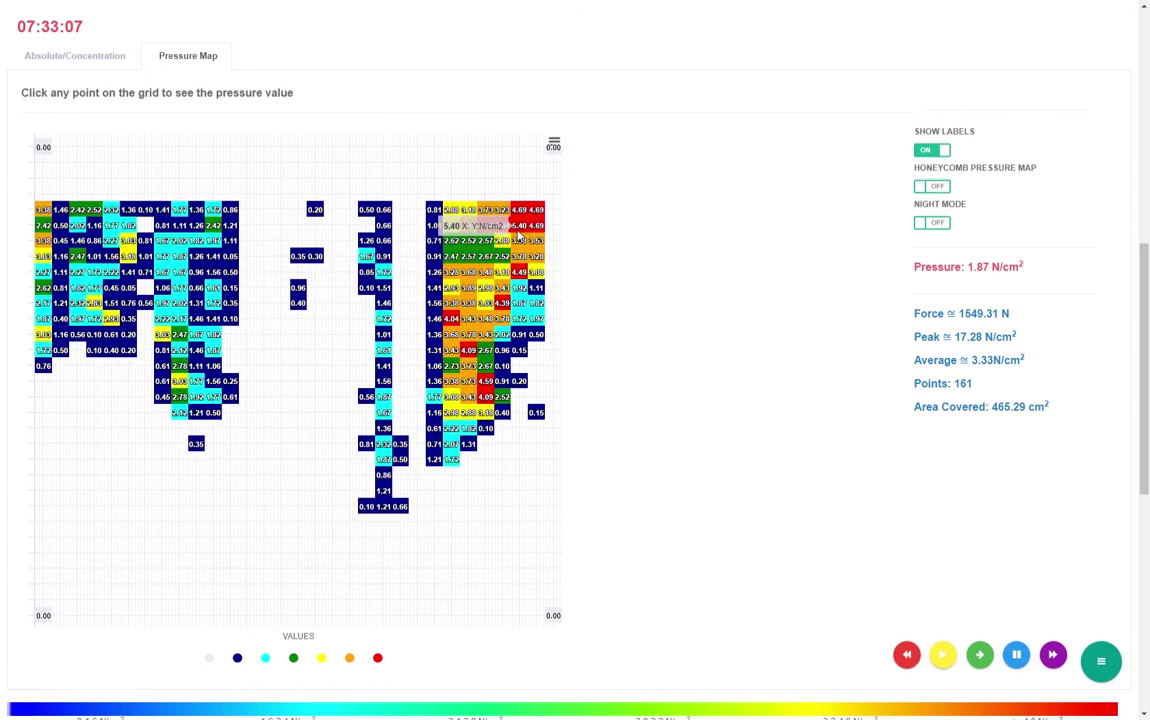
# - Read several right-cluster points' pressures, ending on one at 3.48 N/cm²
pyautogui.click(470, 213)
pyautogui.click(470, 240)
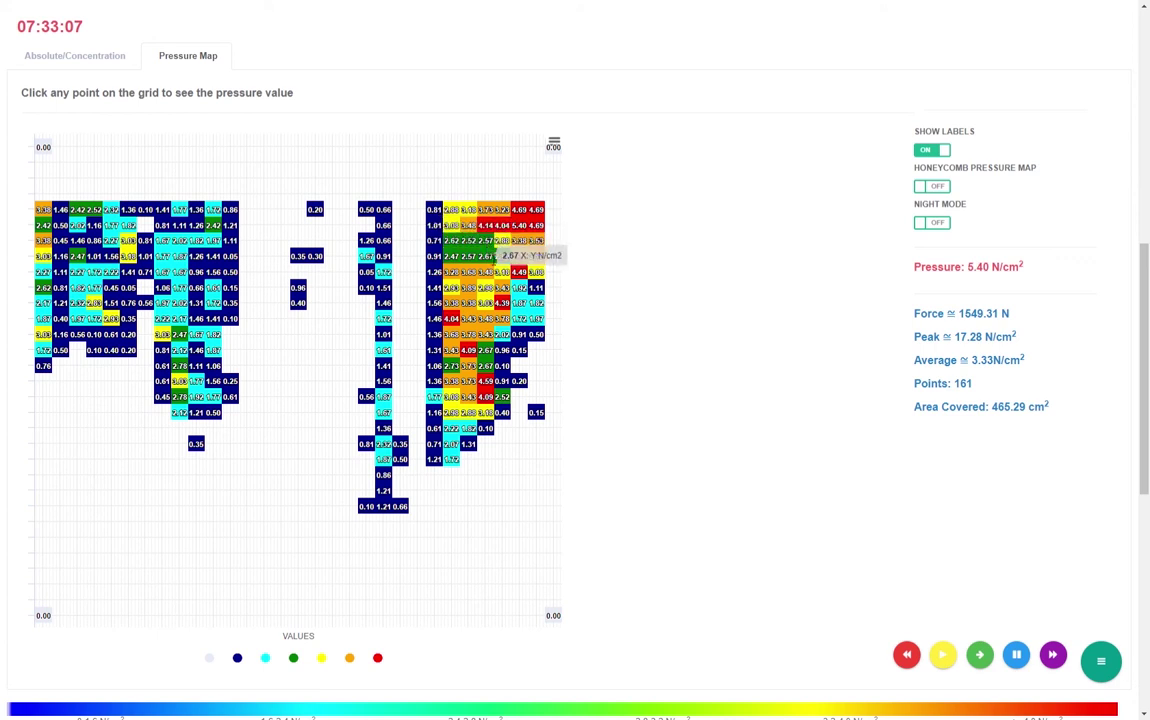
pyautogui.click(478, 262)
pyautogui.click(481, 272)
pyautogui.click(483, 273)
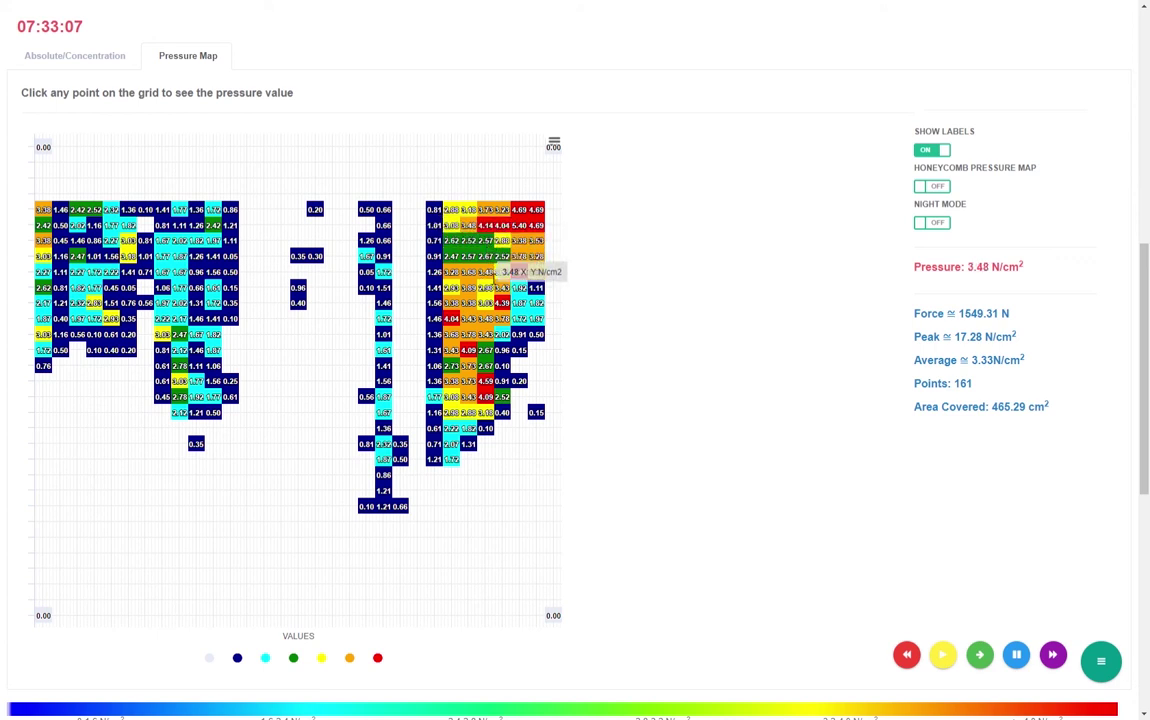
pyautogui.scroll(-1, 496, 272)
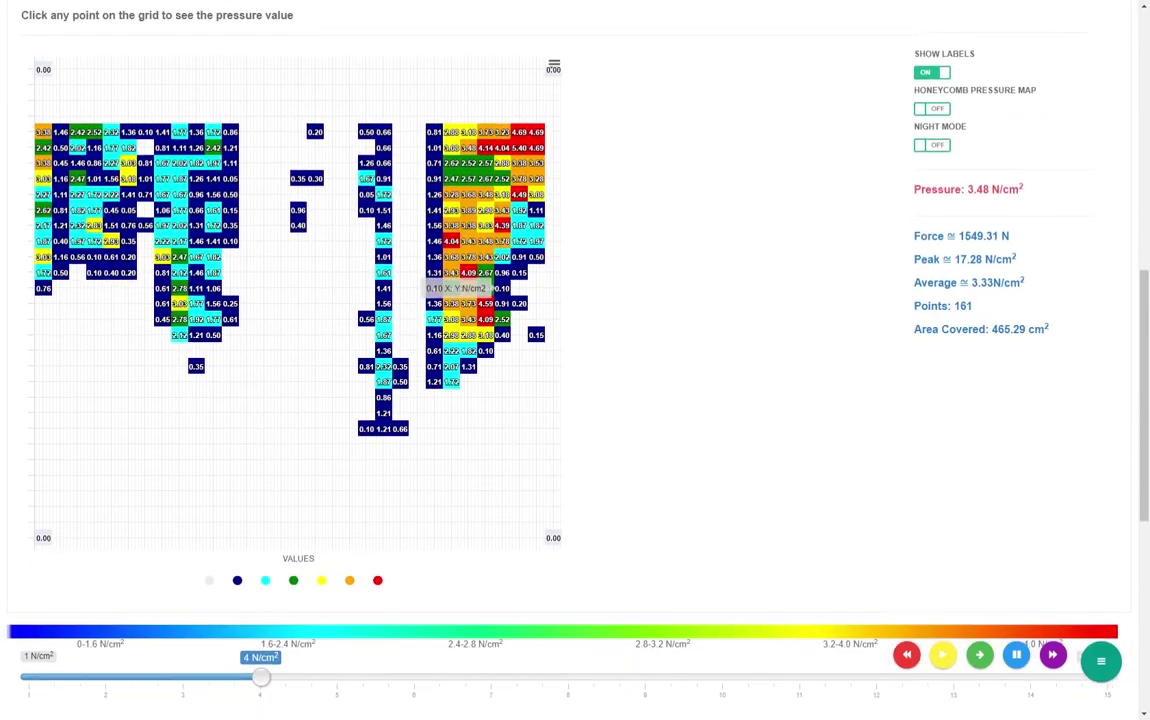
# - Zoom the Total vs Peak Pressure chart to readings 650–1025 and load reading 830's heatmap
pyautogui.scroll(-3, 502, 308)
pyautogui.scroll(-1, 502, 308)
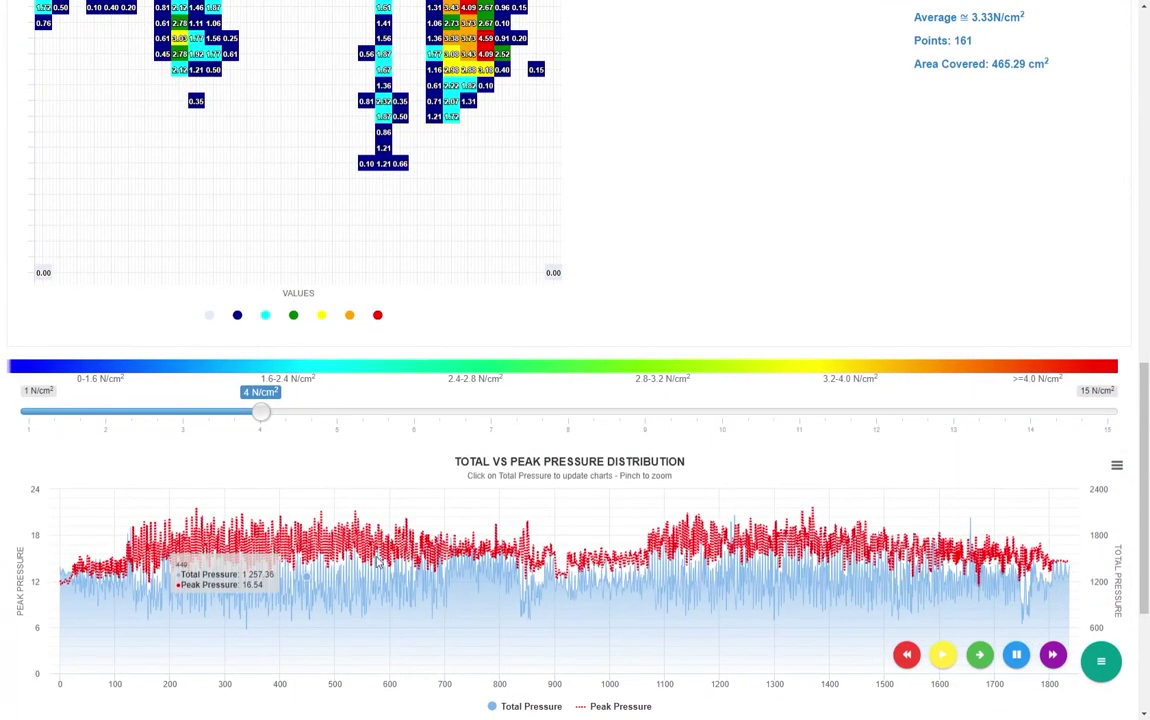
pyautogui.moveTo(405, 555); pyautogui.dragTo(627, 674)
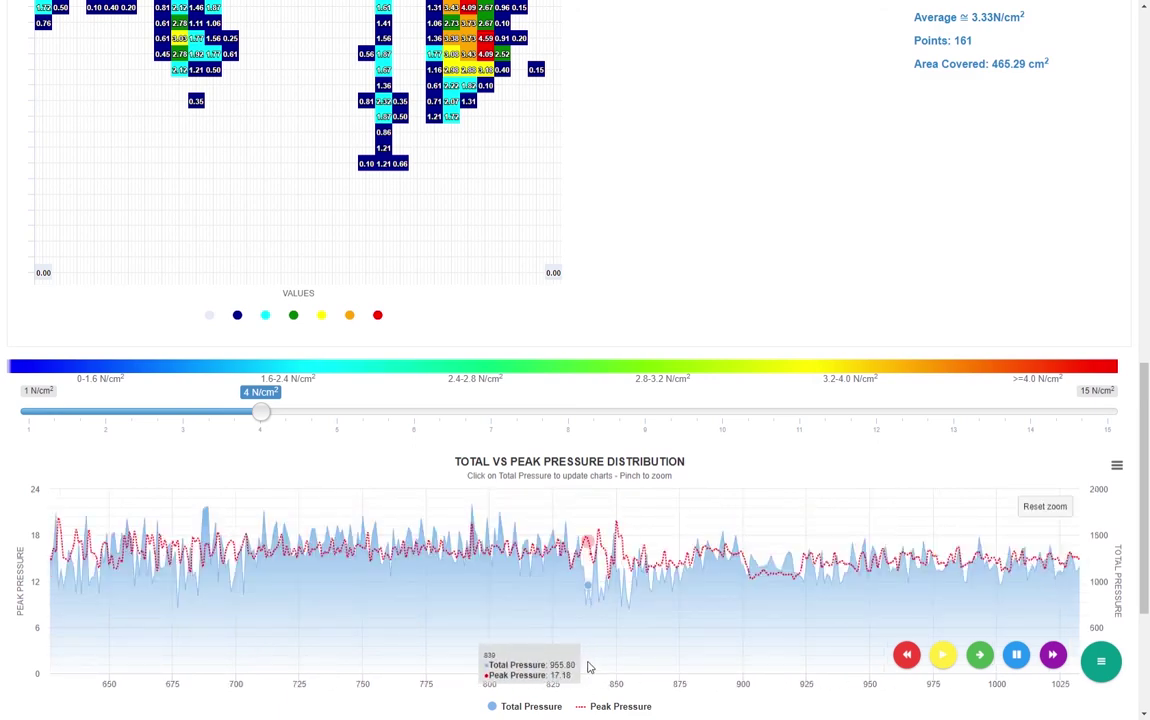
pyautogui.click(553, 530)
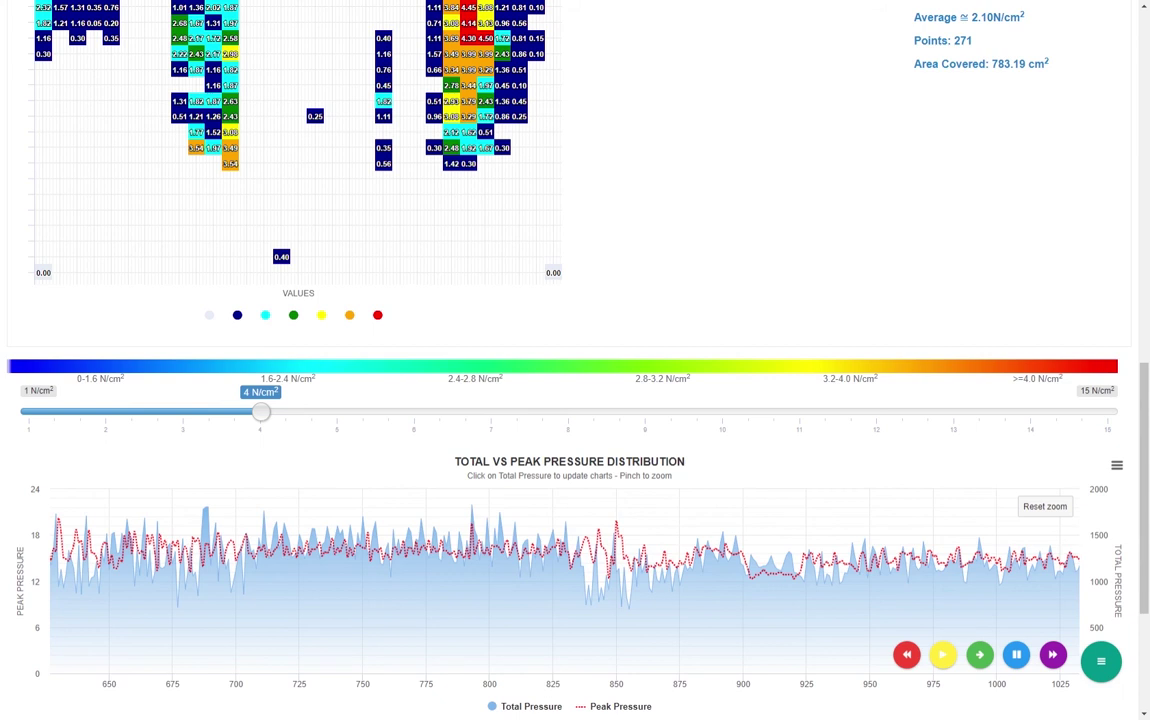
pyautogui.scroll(-1, 760, 545)
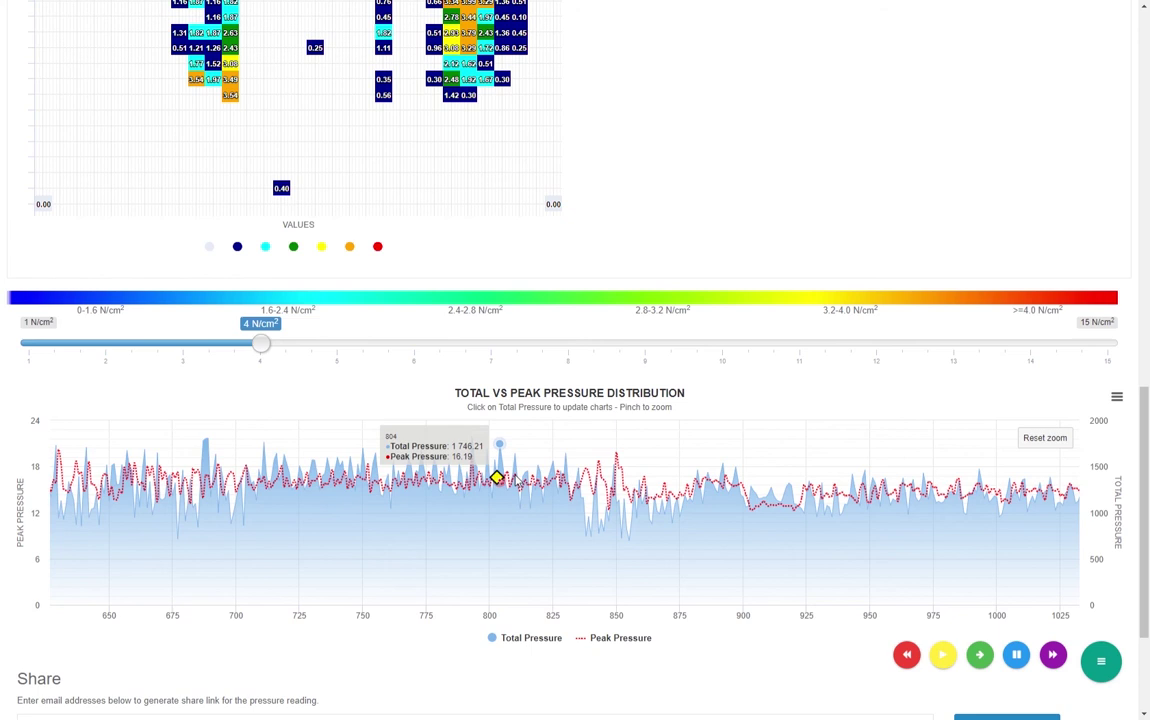
# - Drag the Rider Balance Number of readings slider from 1 122 down to 450 (07:34:40)
pyautogui.scroll(15, 515, 475)
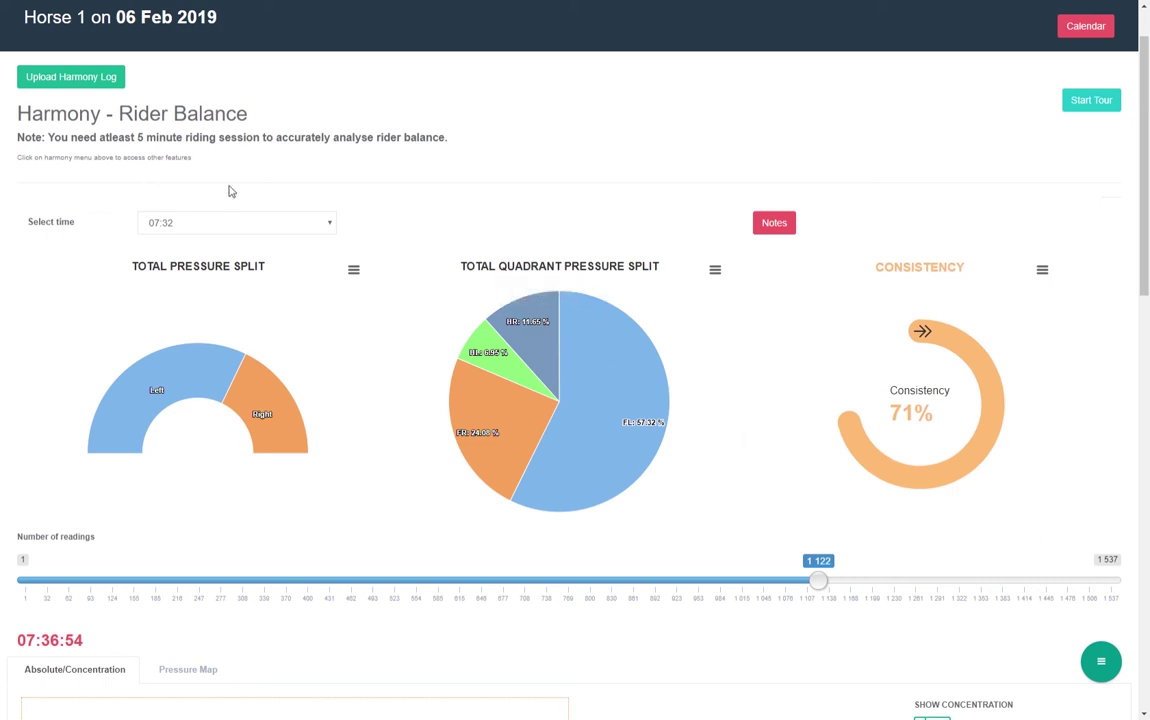
pyautogui.scroll(-1, 310, 347)
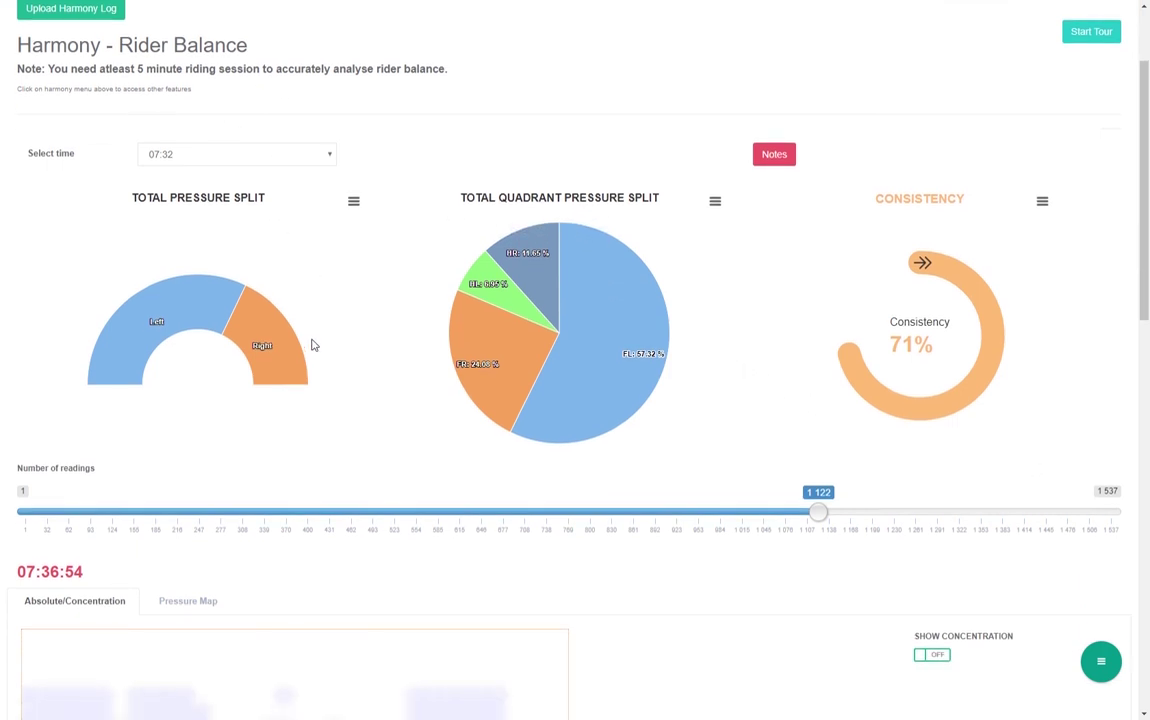
pyautogui.scroll(-1, 655, 505)
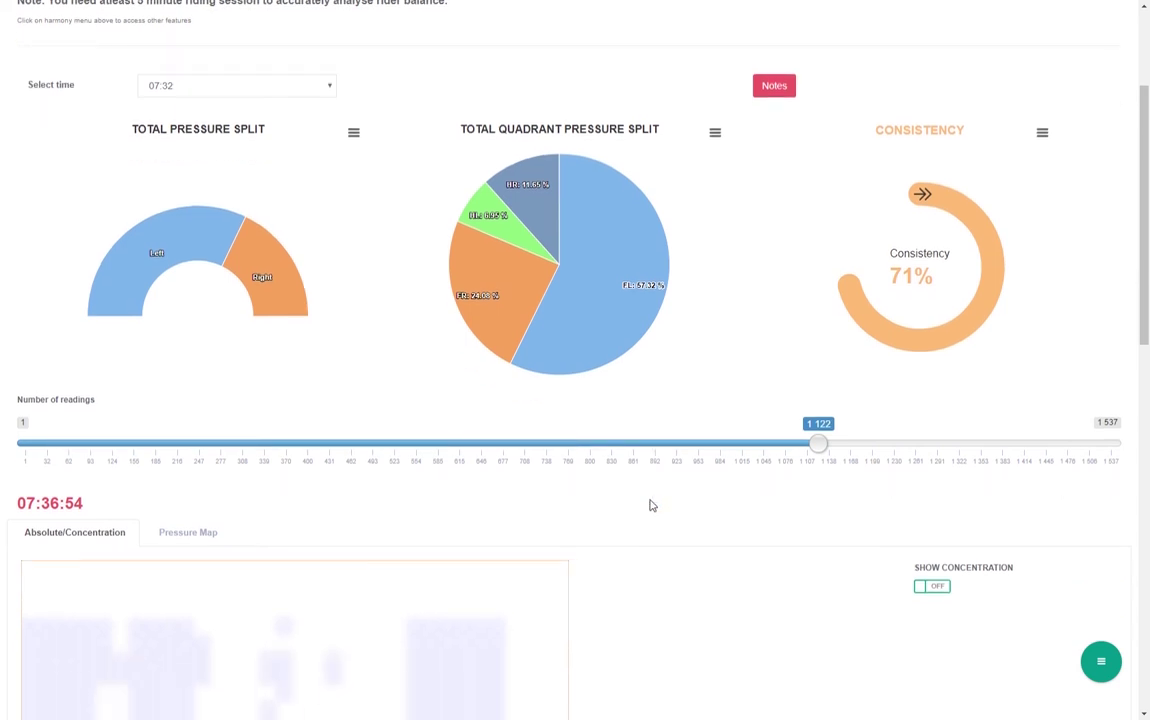
pyautogui.scroll(-1, 650, 505)
pyautogui.scroll(2, 650, 505)
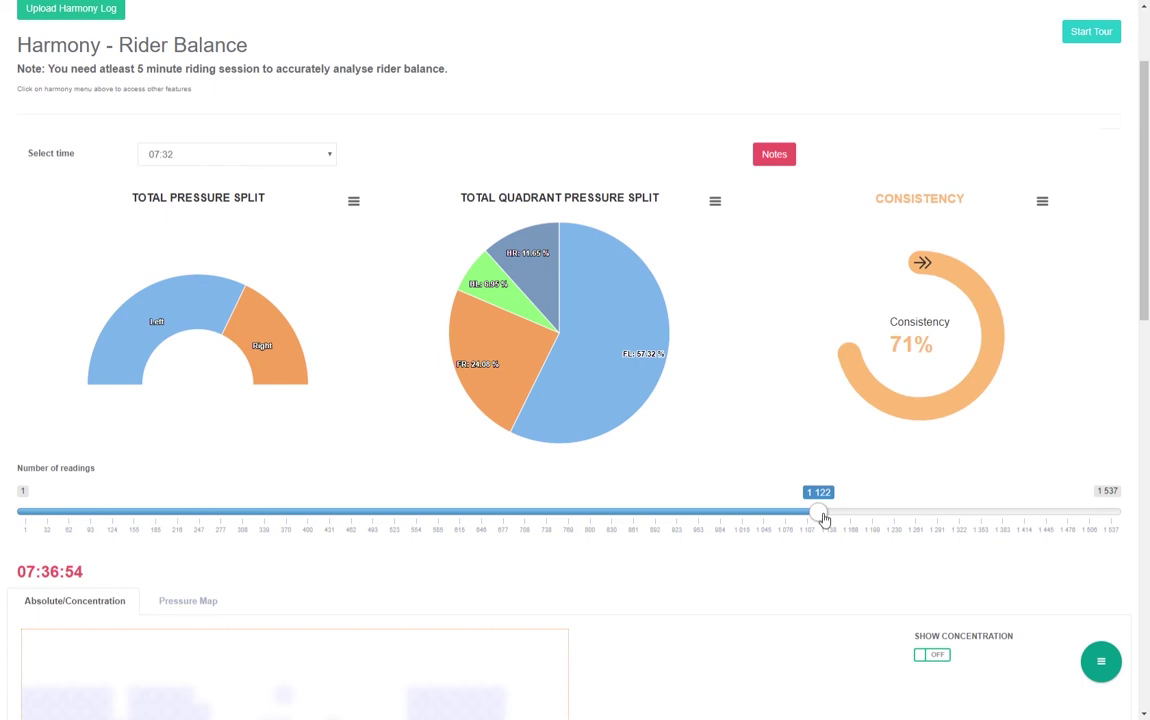
pyautogui.moveTo(820, 512); pyautogui.dragTo(343, 497)
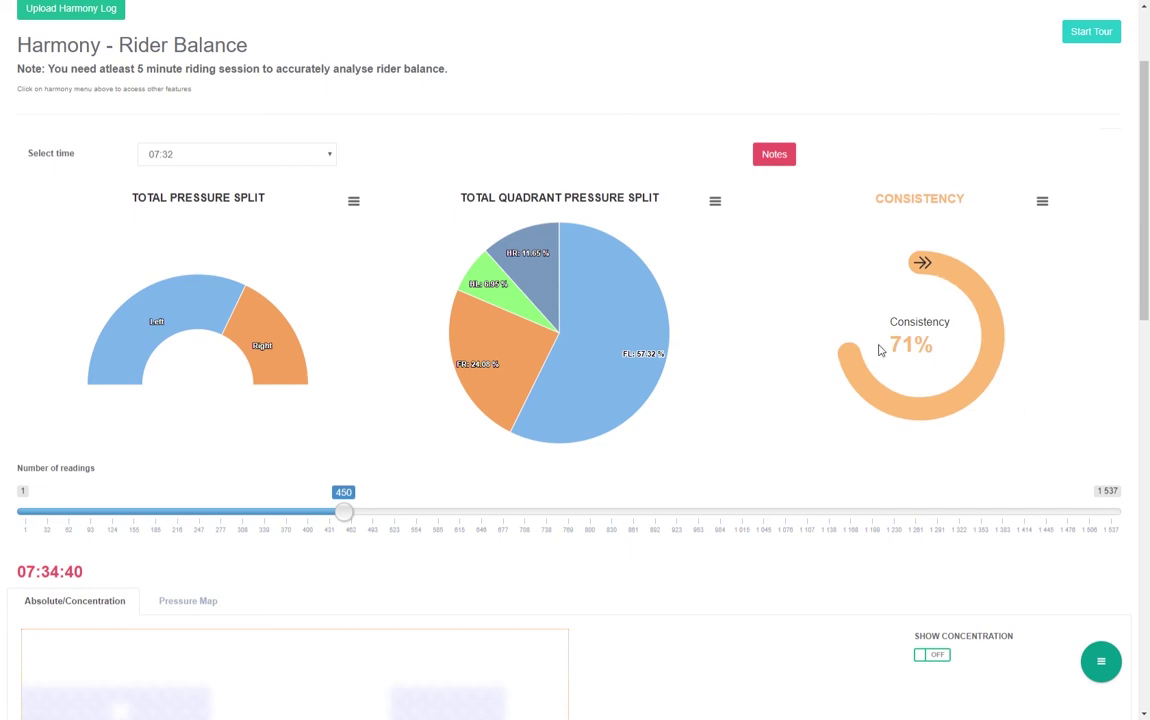
# - Advance the readings slider to about 1 202 (07:37:10) and scroll to the Session Consistency chart
pyautogui.scroll(-3, 628, 432)
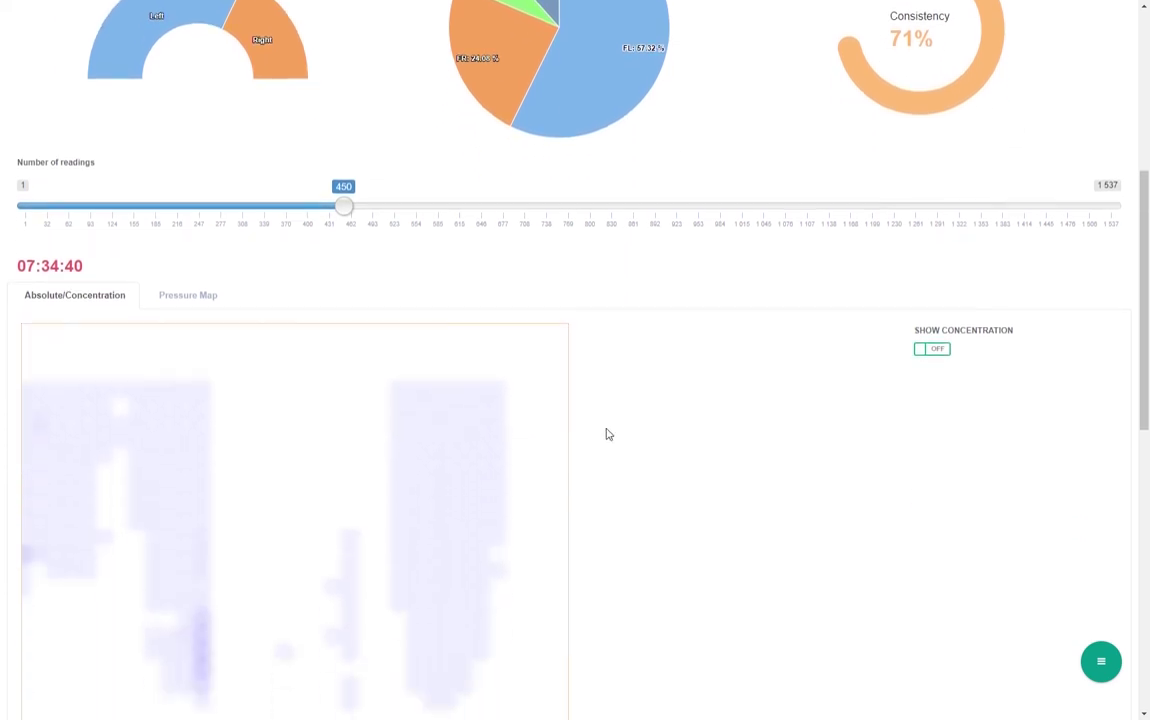
pyautogui.moveTo(352, 175); pyautogui.dragTo(874, 190)
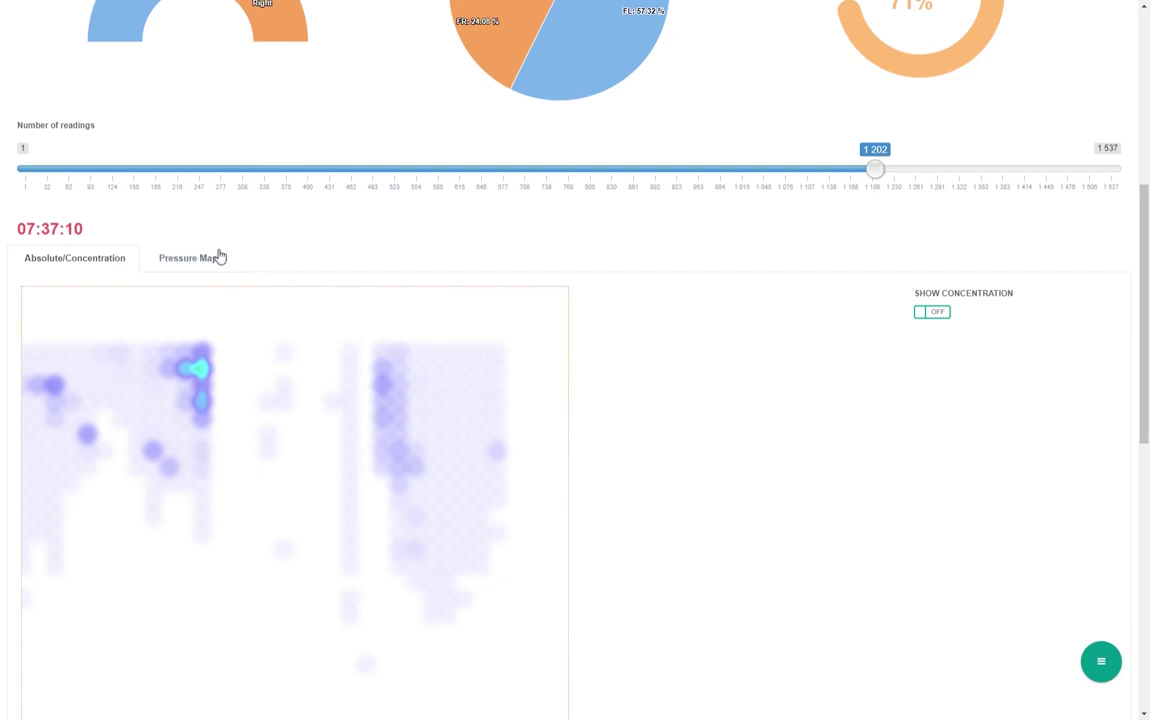
pyautogui.scroll(-2, 190, 275)
pyautogui.scroll(-8, 284, 414)
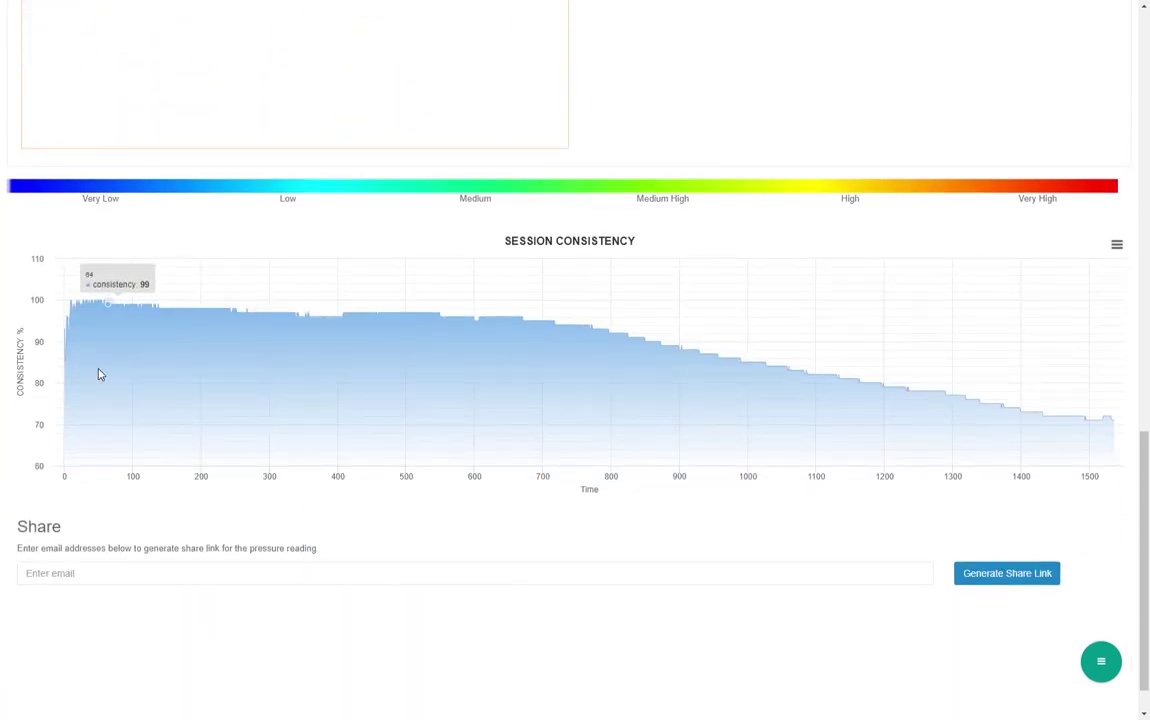